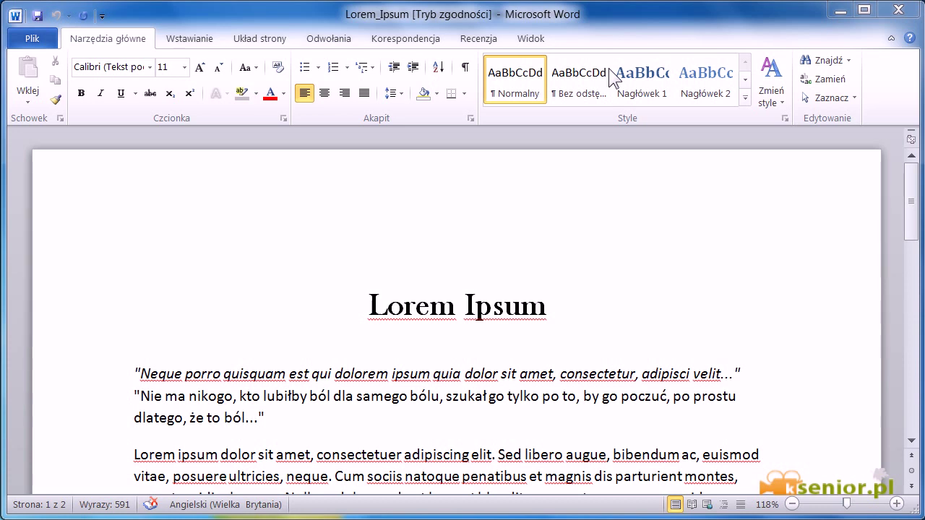
Browse the quick styles gallery without applying one, then select the whole 'Lorem Ipsum' title line
click(745, 99)
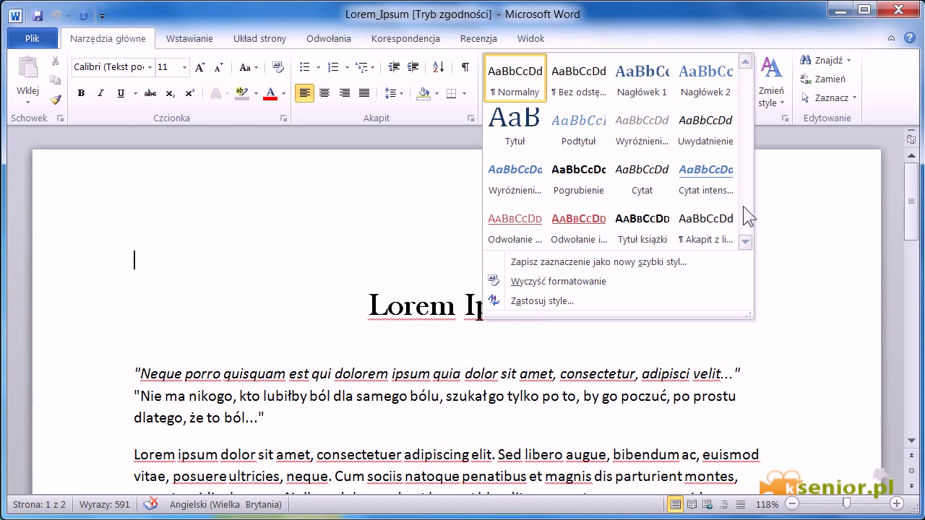
click(555, 195)
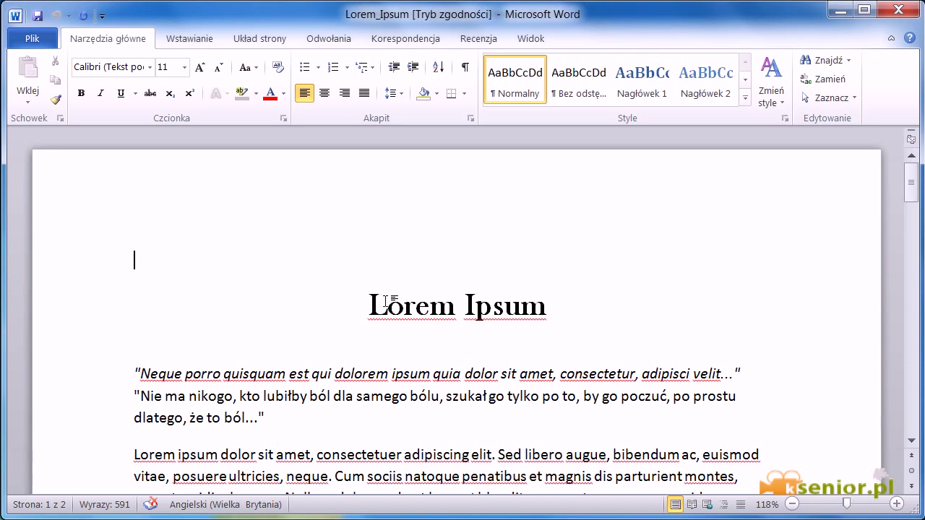
click(369, 297)
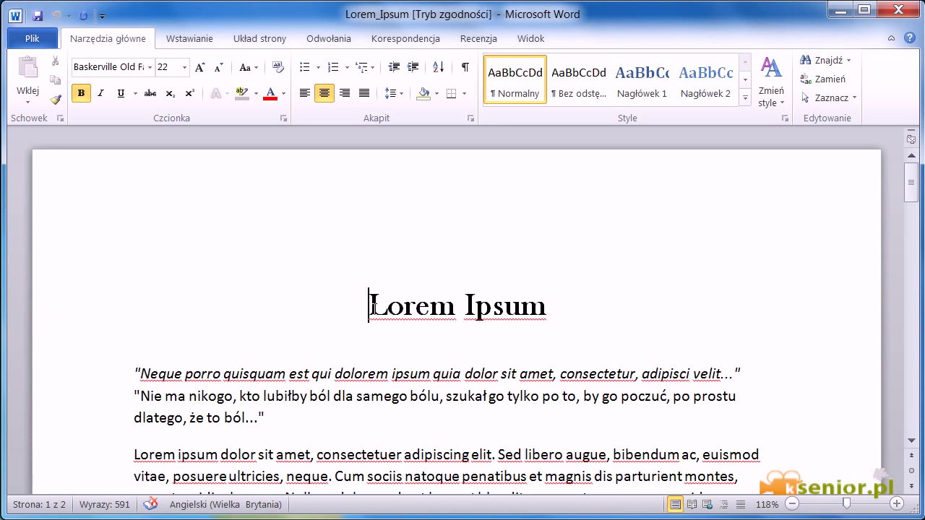
drag(371, 304, 500, 318)
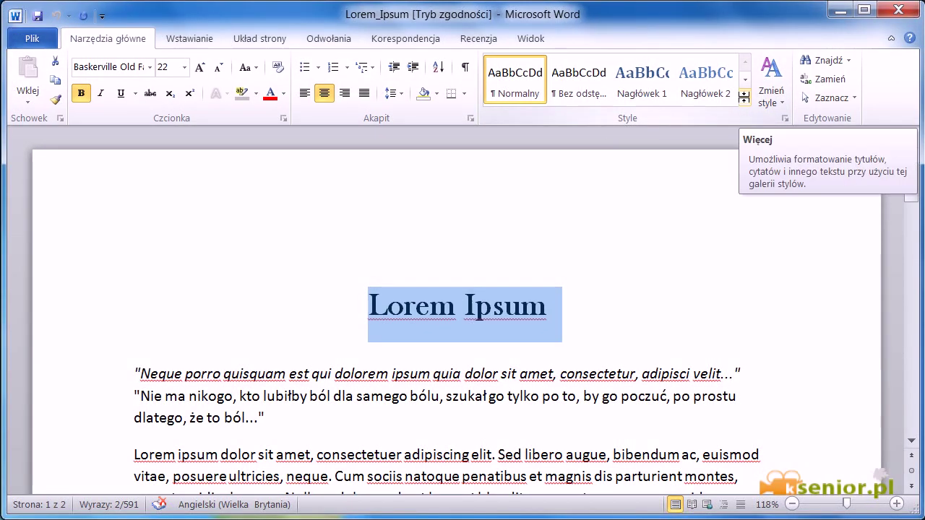
Apply the Nagłówek 1 quick style to the title: left-aligned blue Cambria, 14 pt
click(745, 97)
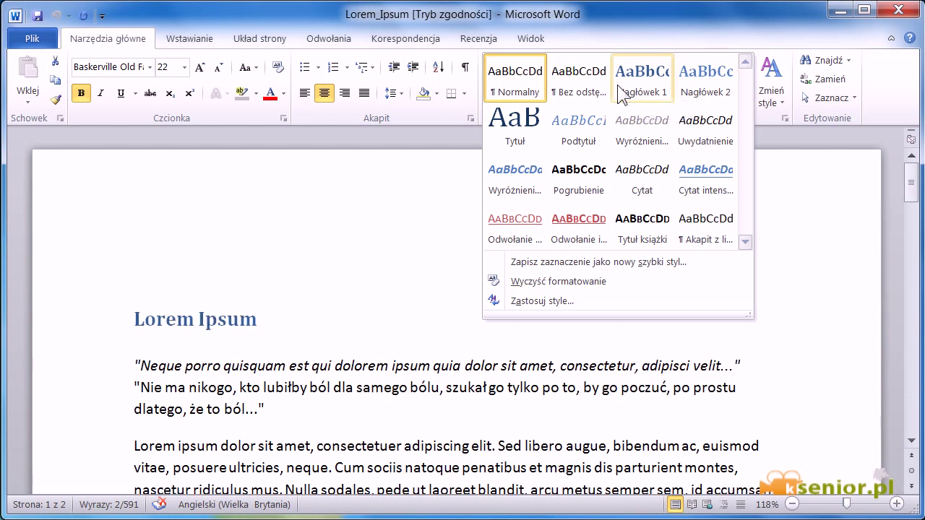
click(657, 89)
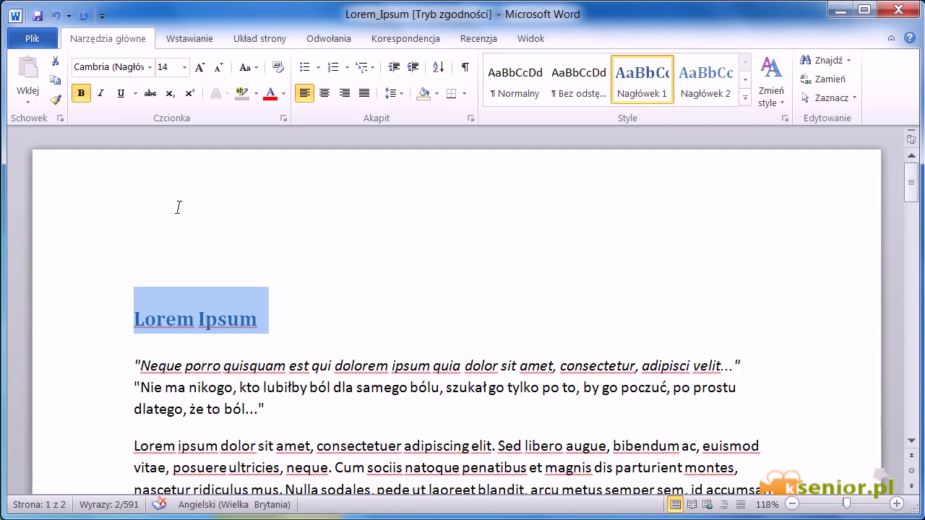
Switch the title to the Nagłówek 2 quick style, bold blue Cambria at 13 pt
click(705, 84)
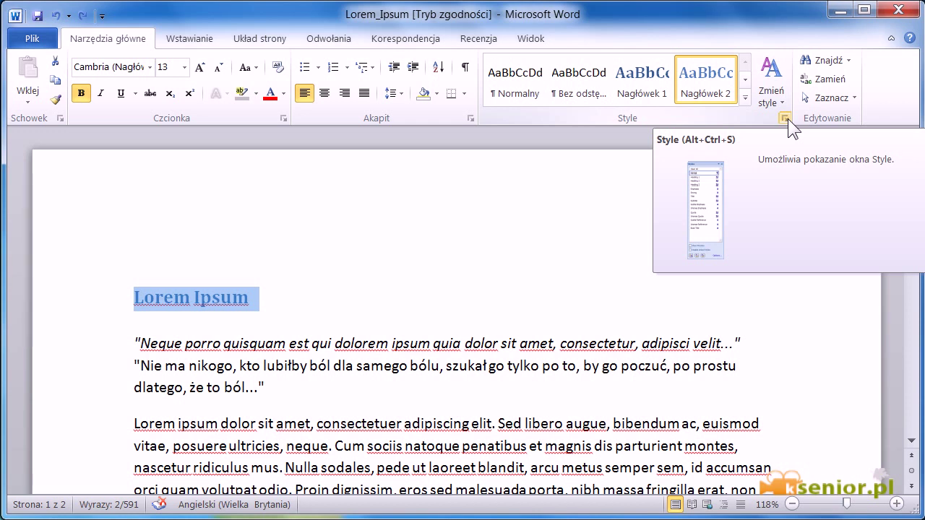
click(786, 118)
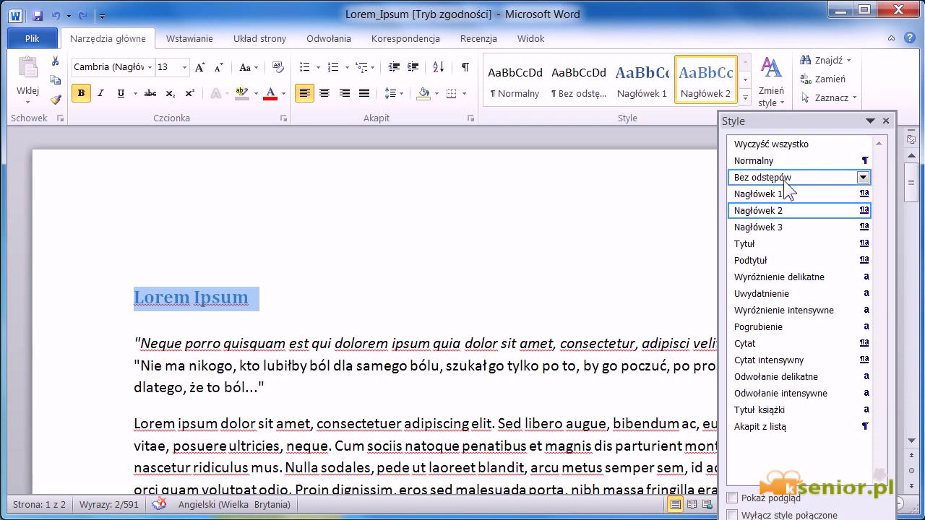
mouse_move(784, 164)
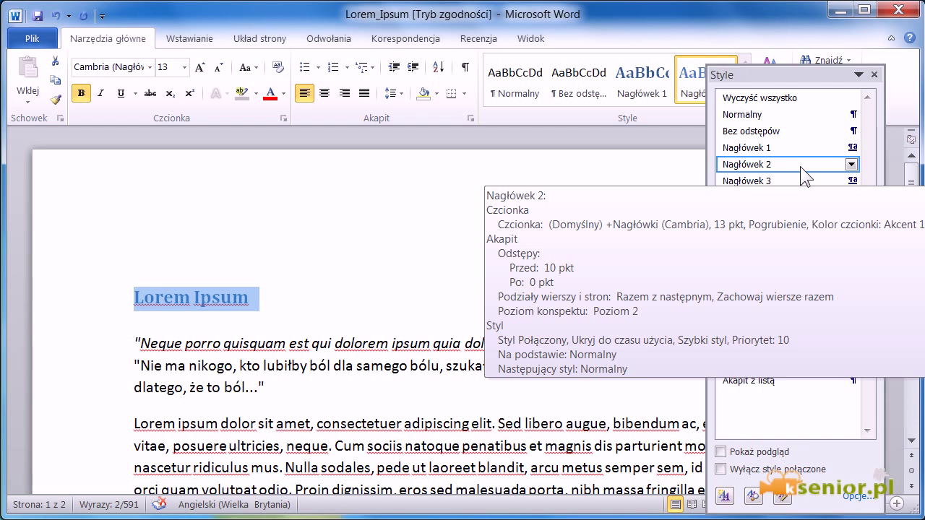
click(874, 74)
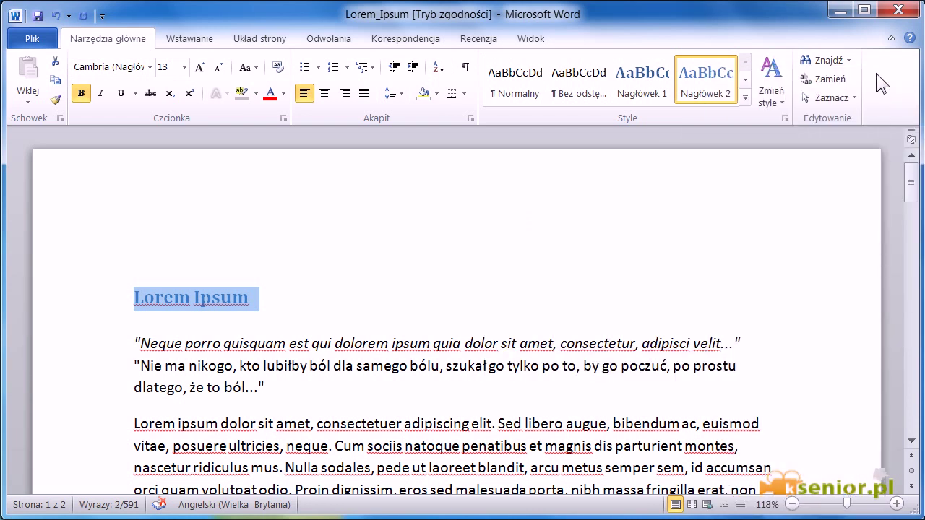